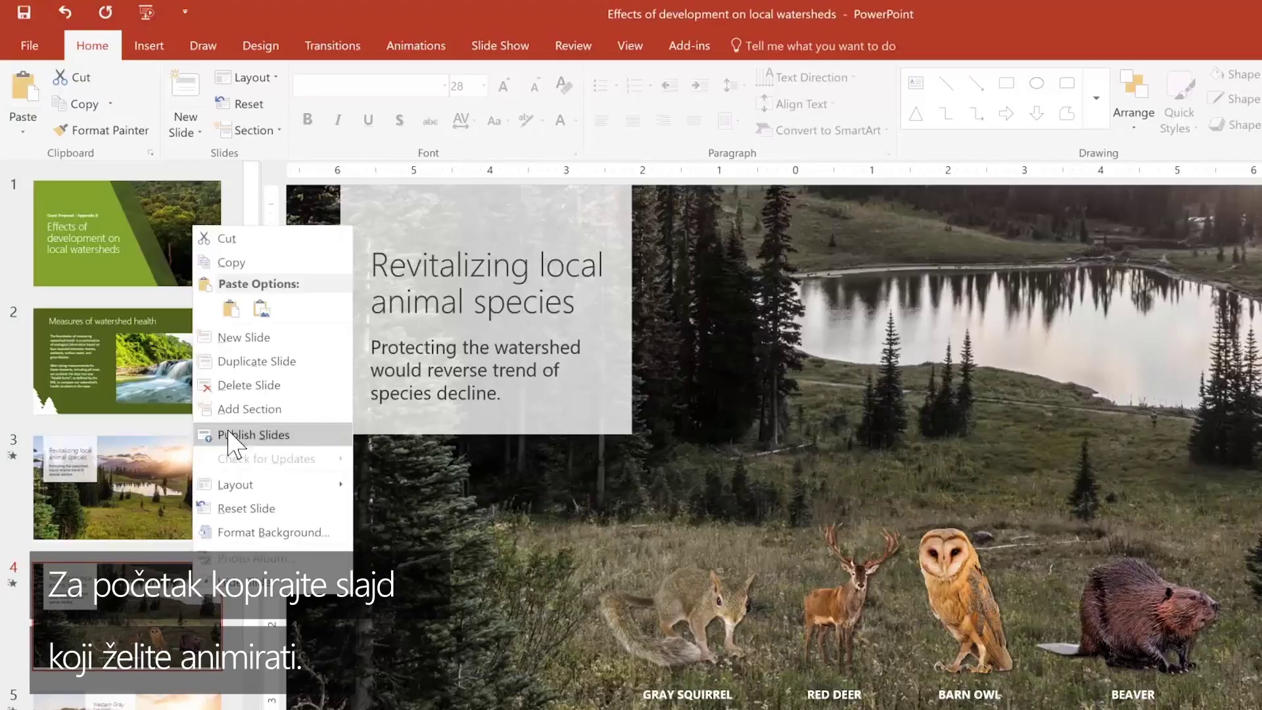
Duplicate slide 4, the animal species slide, so the copy becomes slide 5.
left_click(234, 363)
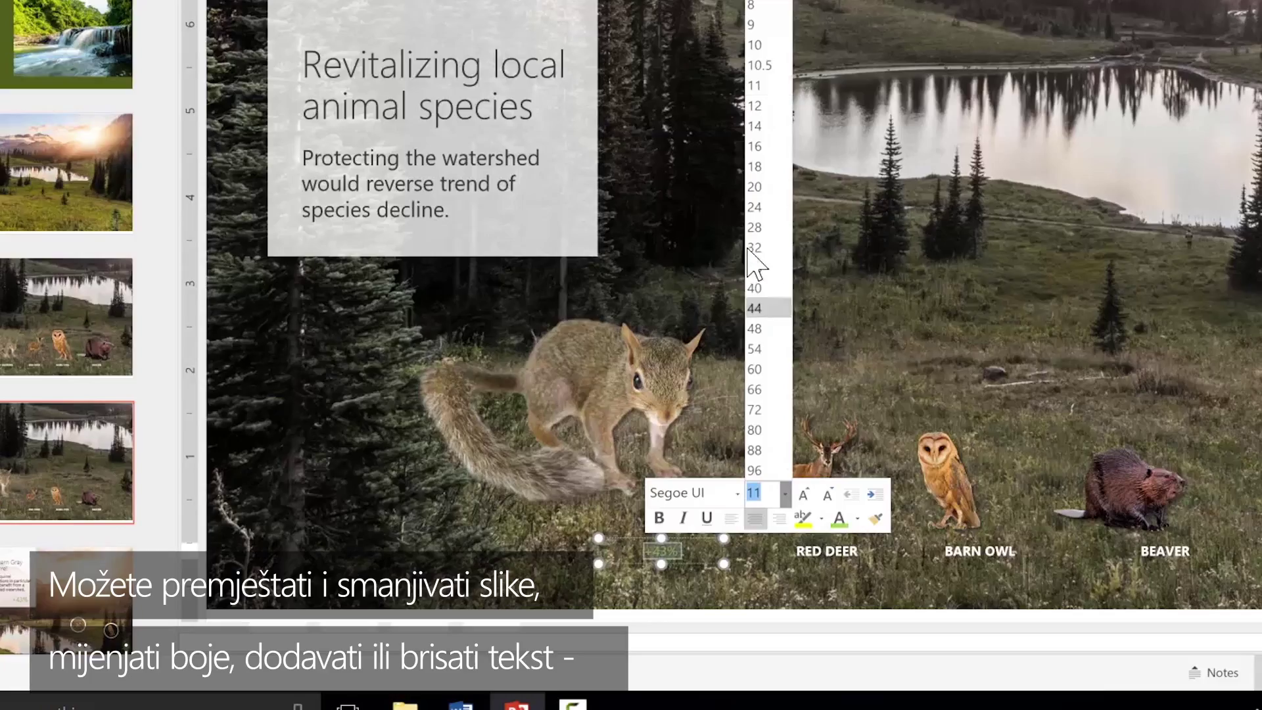
Set the 43% label on the copied slide to font size 32.
left_click(754, 248)
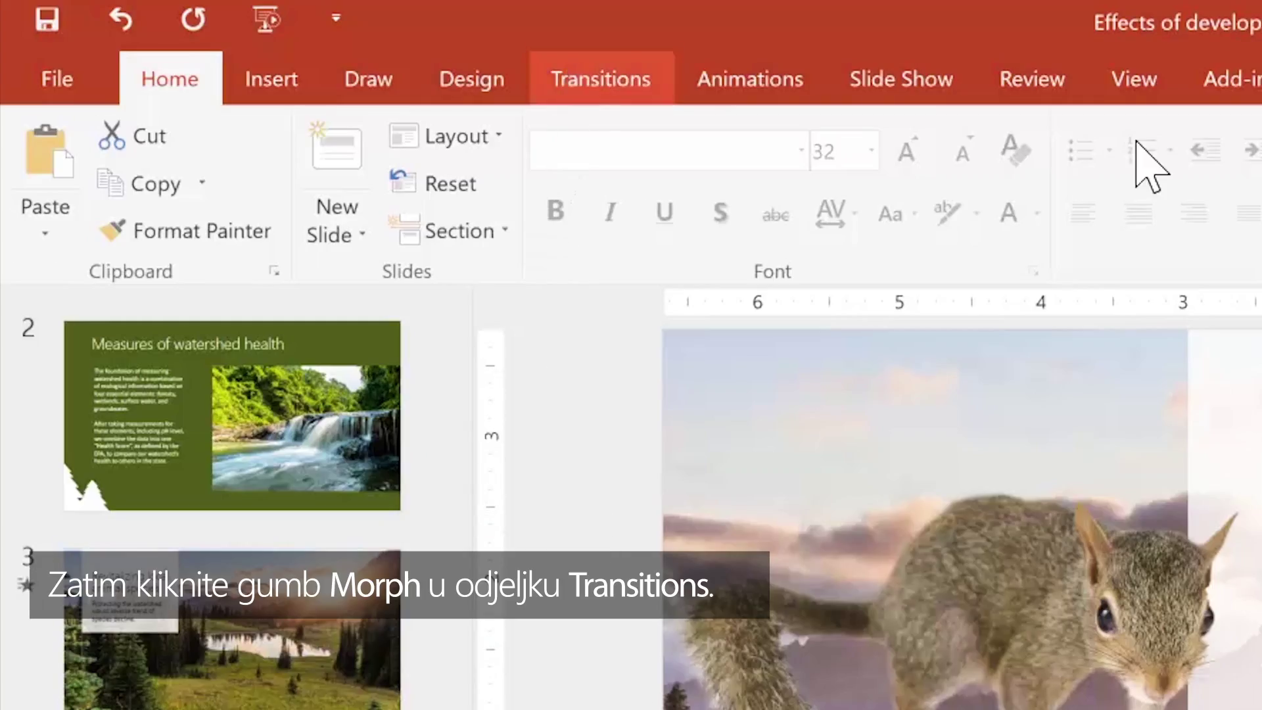
Bring up the transition choices for the Western Gray Squirrel slide.
left_click(542, 79)
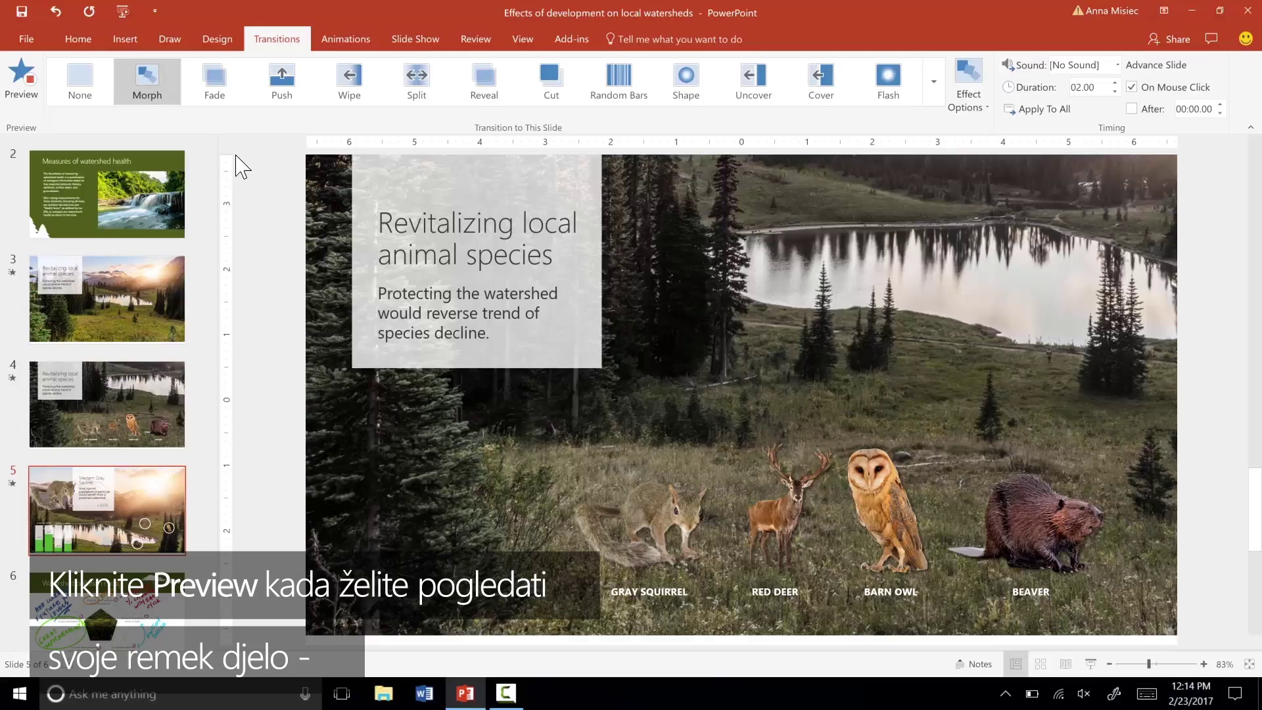